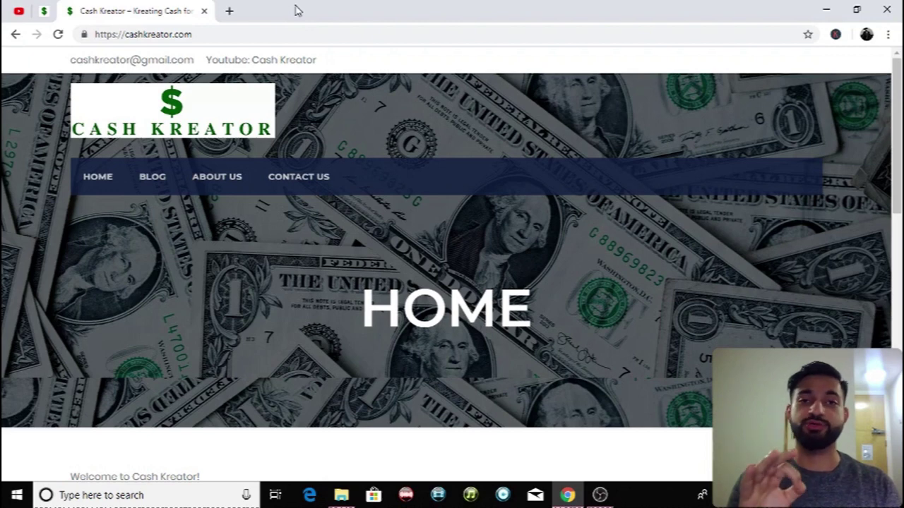
Open renderforest.com in a new Chrome tab from the 'render' address suggestion.
{"action": "left_click", "coordinate": [229, 12]}
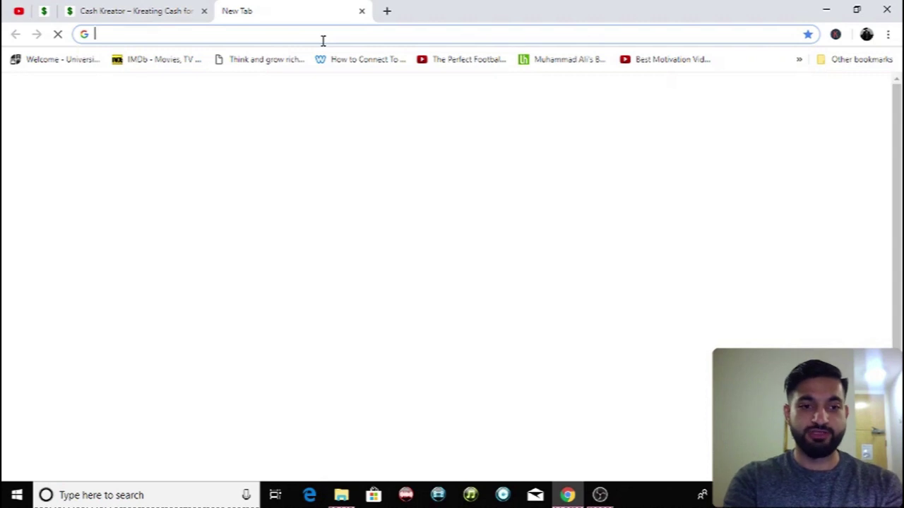
{"action": "type", "text": "render"}
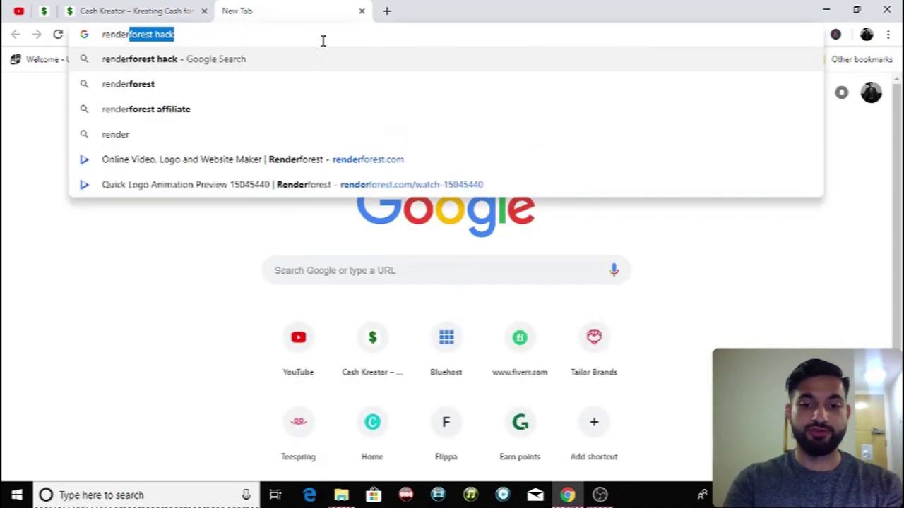
{"action": "key", "text": "Down"}
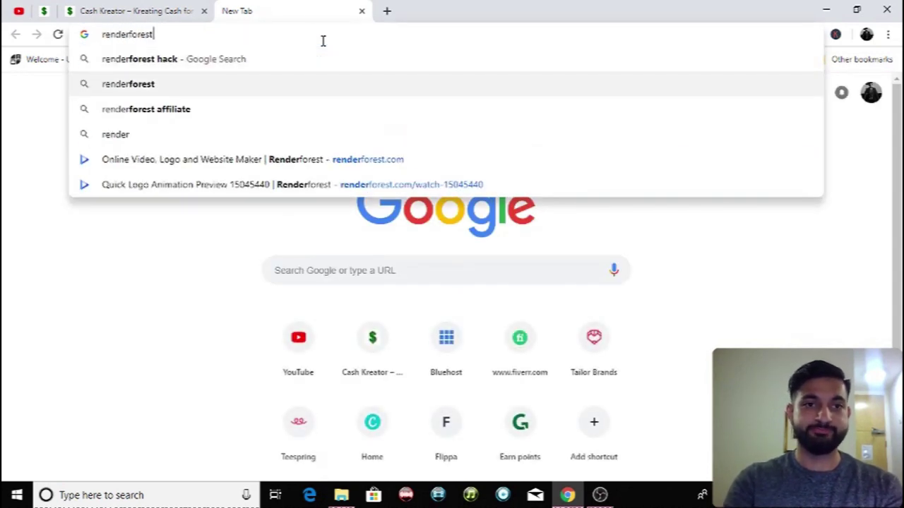
{"action": "key", "text": "Down"}
{"action": "key", "text": "Down"}
{"action": "key", "text": "Down"}
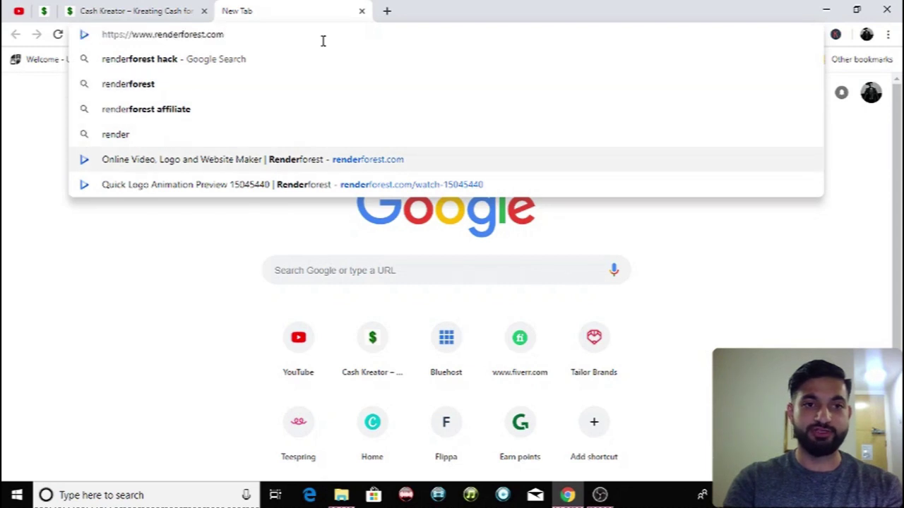
{"action": "key", "text": "Return"}
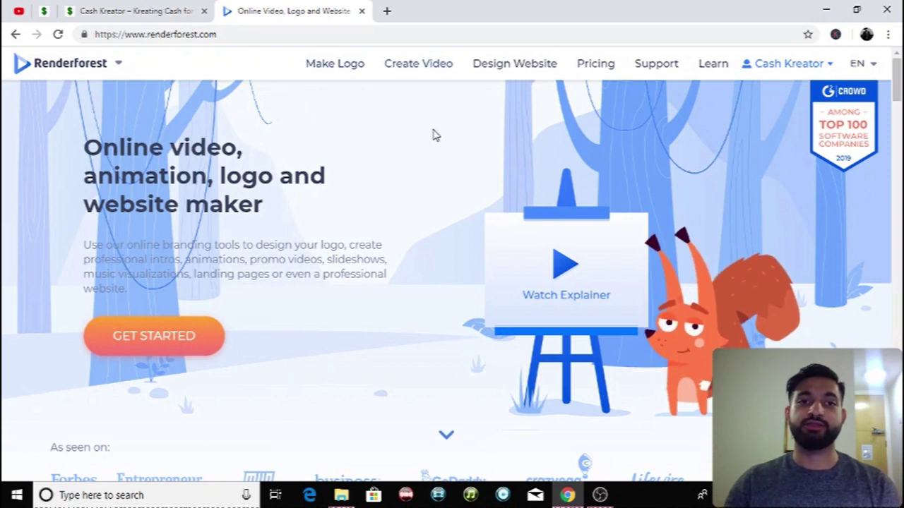
Browse the Create Video templates and open the Quick Logo Animation template page.
{"action": "left_click", "coordinate": [430, 73]}
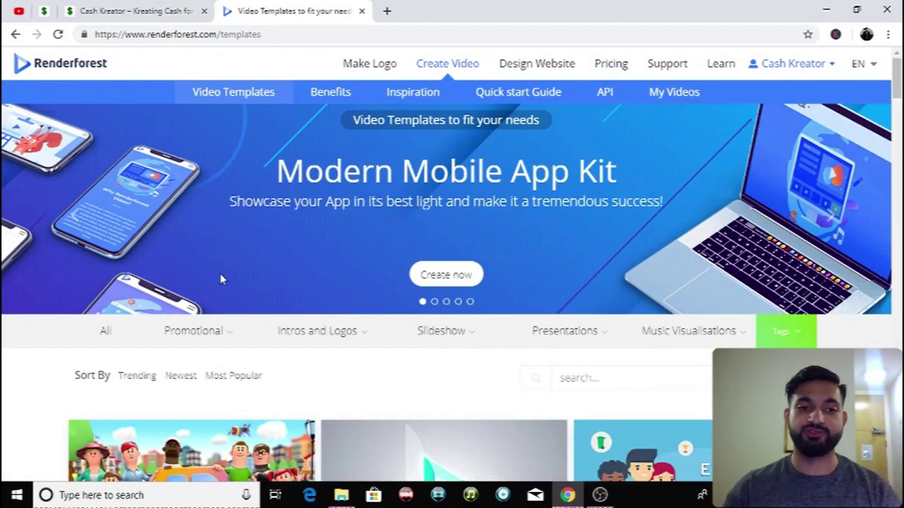
{"action": "scroll", "coordinate": [230, 274], "scroll_direction": "down", "scroll_amount": 2}
{"action": "scroll", "coordinate": [233, 274], "scroll_direction": "down", "scroll_amount": 8}
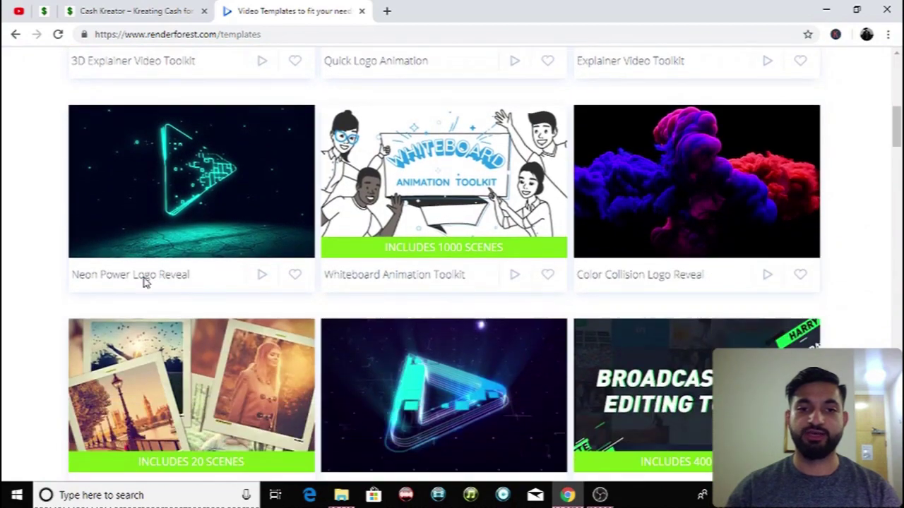
{"action": "scroll", "coordinate": [148, 282], "scroll_direction": "up", "scroll_amount": 7}
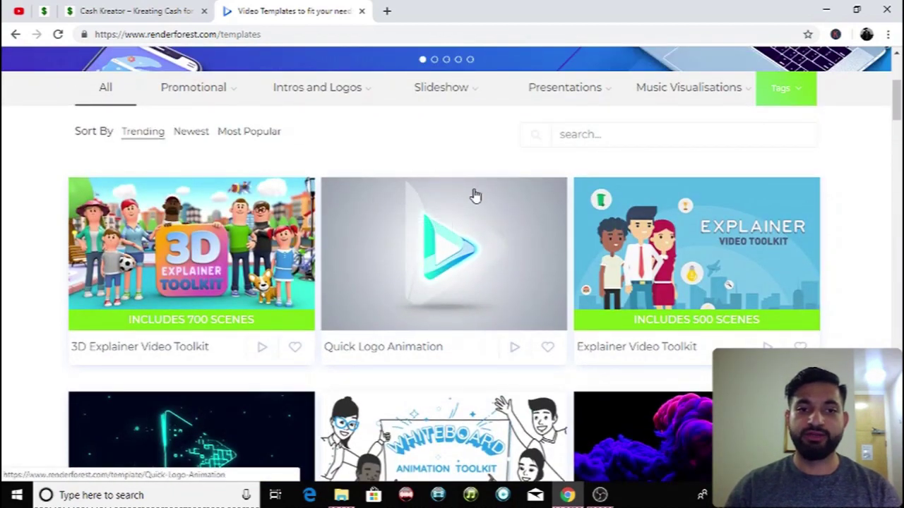
{"action": "right_click", "coordinate": [426, 322]}
{"action": "left_click", "coordinate": [398, 269]}
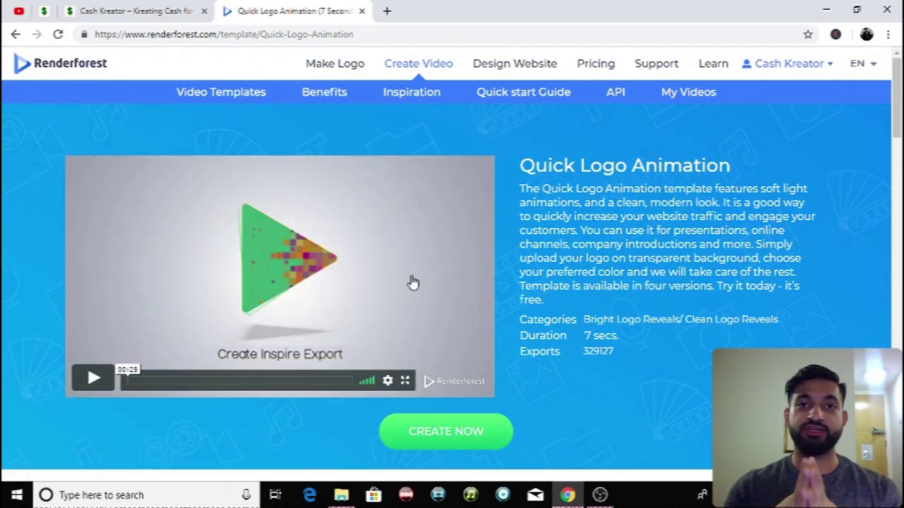
Play the Quick Logo Animation preview, pausing and resuming it until the end frame.
{"action": "left_click", "coordinate": [95, 382]}
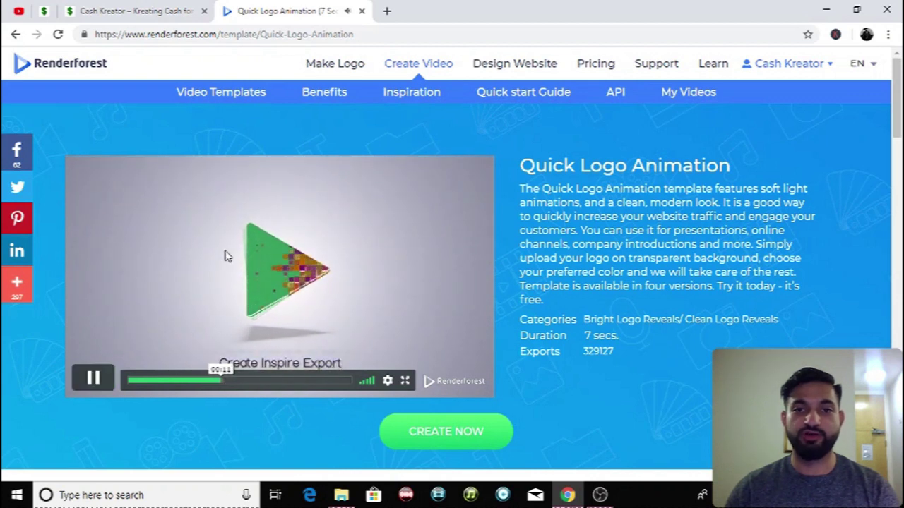
{"action": "left_click", "coordinate": [92, 378]}
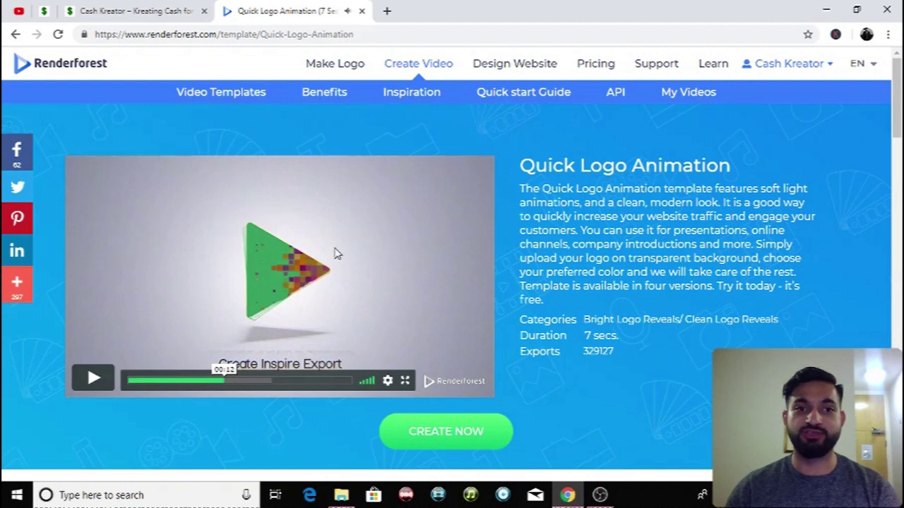
{"action": "left_click", "coordinate": [93, 380]}
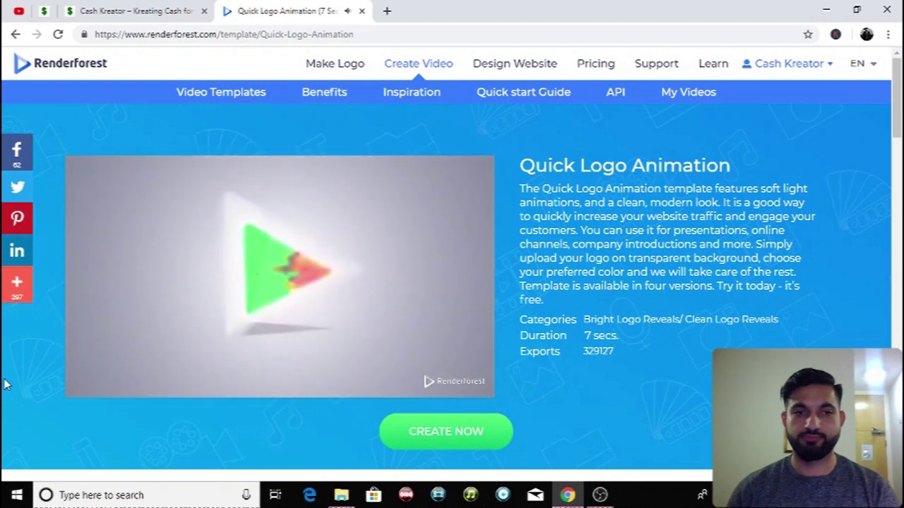
{"action": "mouse_move", "coordinate": [298, 329]}
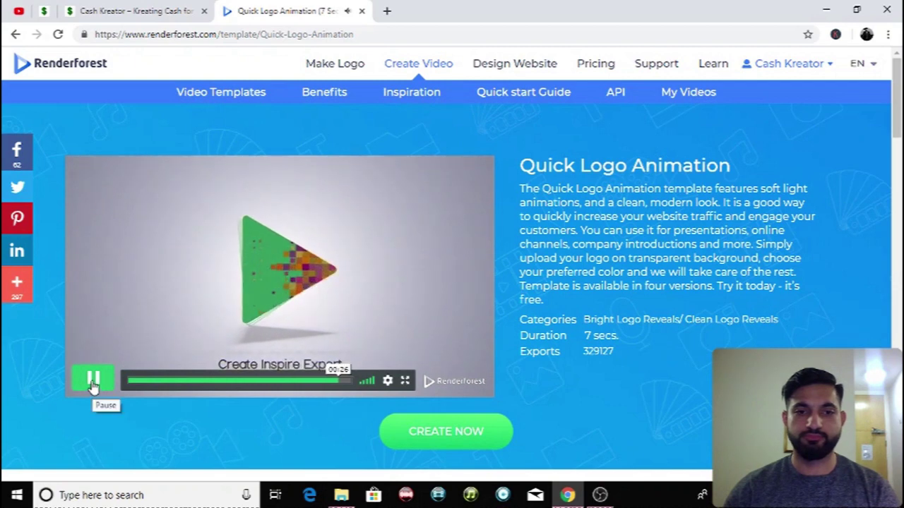
{"action": "scroll", "coordinate": [395, 424], "scroll_direction": "down", "scroll_amount": 1}
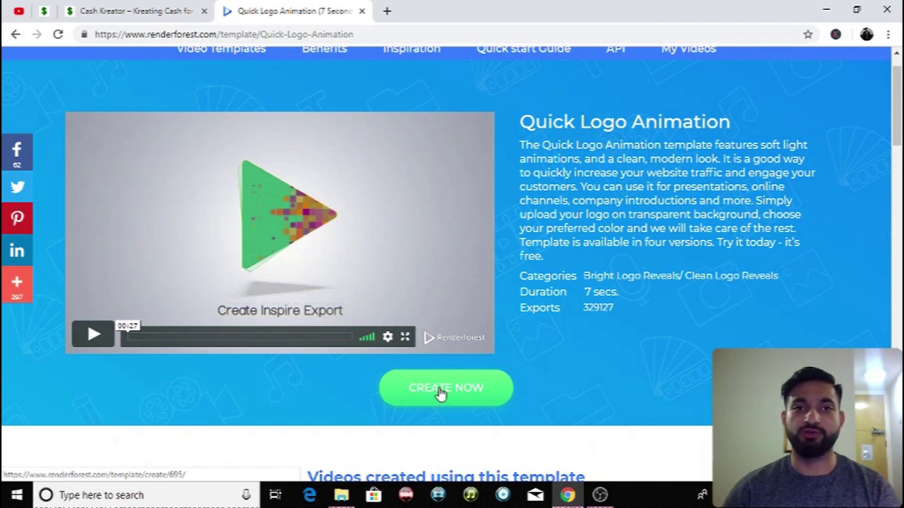
Create the project, change the tagline to 'Kreating Cash for YOU!', and show the logo ADD options.
{"action": "left_click", "coordinate": [439, 394]}
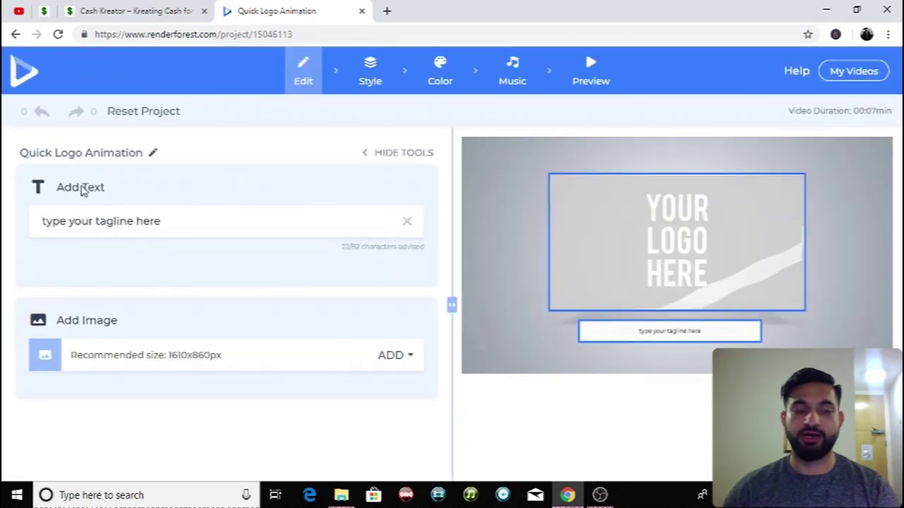
{"action": "left_click_drag", "start_coordinate": [132, 354], "coordinate": [158, 351]}
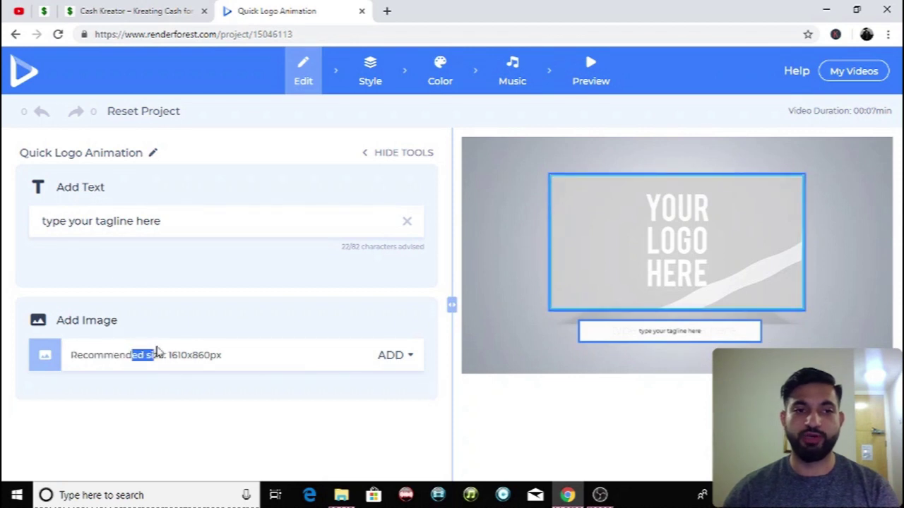
{"action": "left_click", "coordinate": [96, 221]}
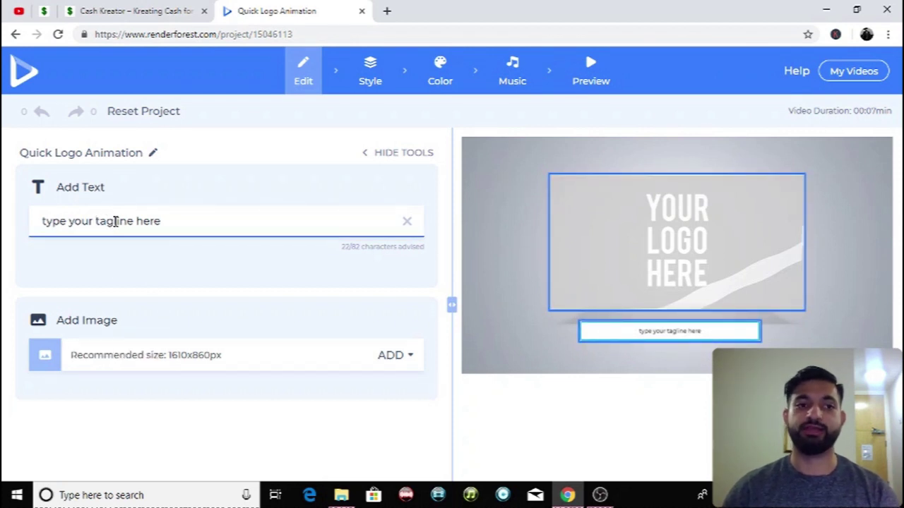
{"action": "left_click_drag", "start_coordinate": [188, 219], "coordinate": [5, 233]}
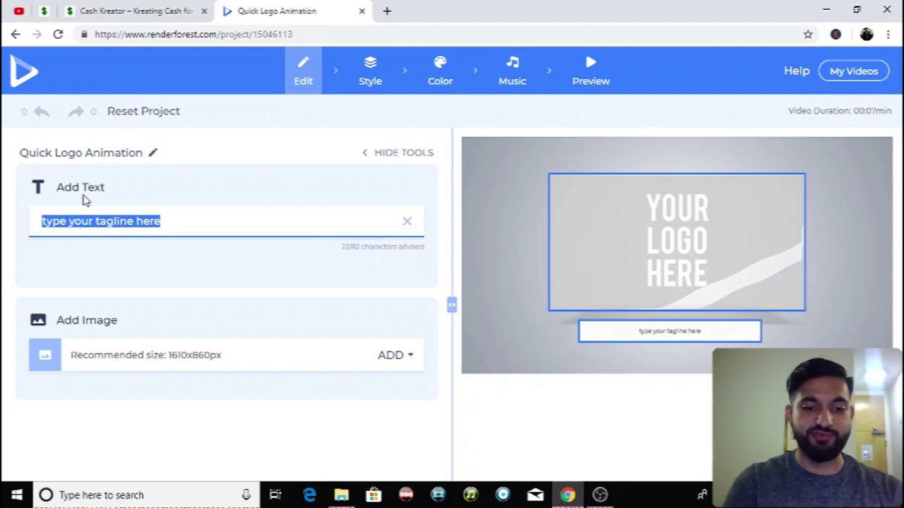
{"action": "key", "text": "BackSpace"}
{"action": "type", "text": "Kreating Cash for YOU"}
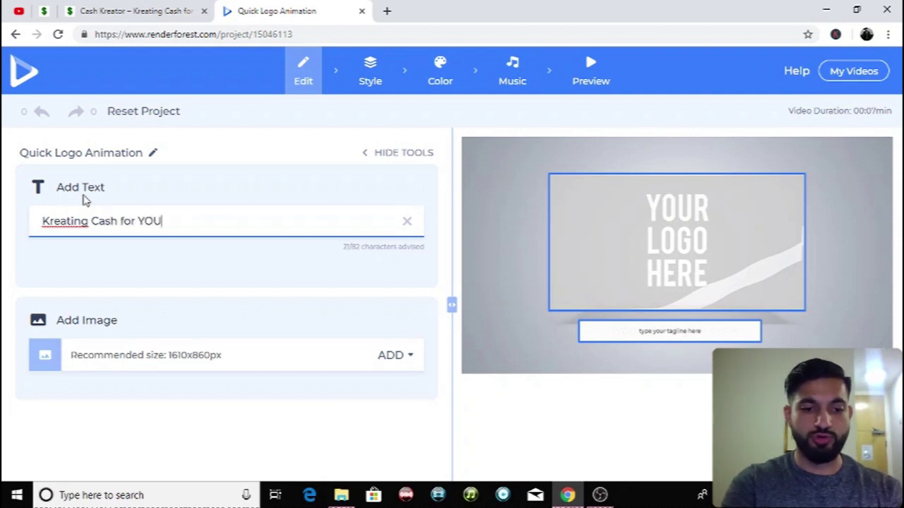
{"action": "type", "text": "!"}
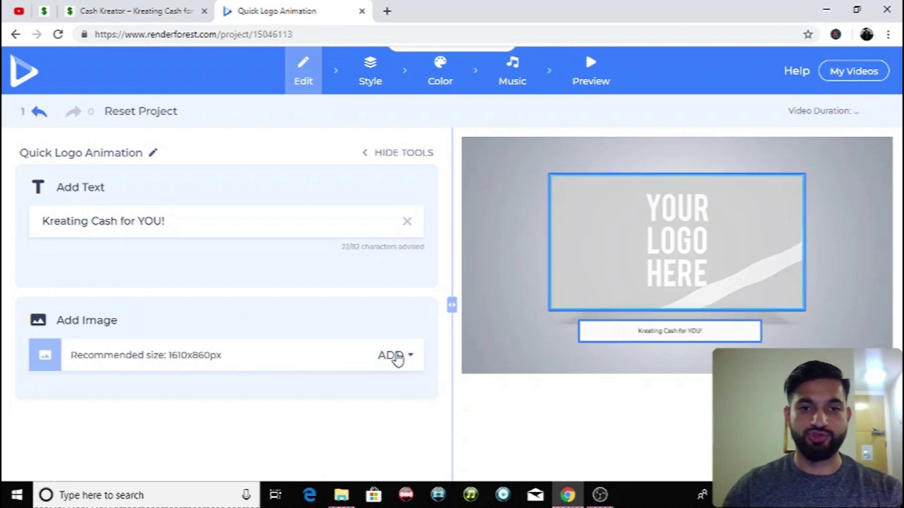
{"action": "left_click", "coordinate": [394, 356]}
Upload Logo.jpg as the logo, adjust its crop position, and confirm it.
{"action": "scroll", "coordinate": [313, 474], "scroll_direction": "down", "scroll_amount": 1}
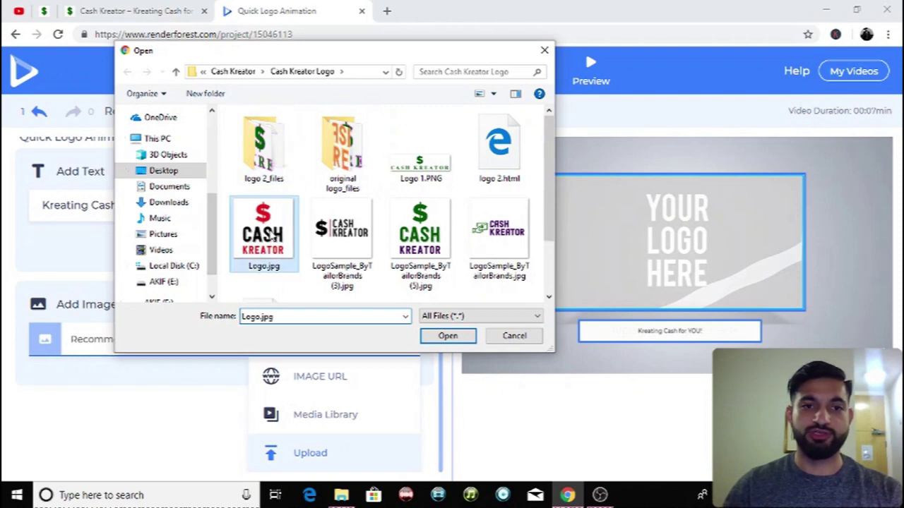
{"action": "double_click", "coordinate": [267, 243]}
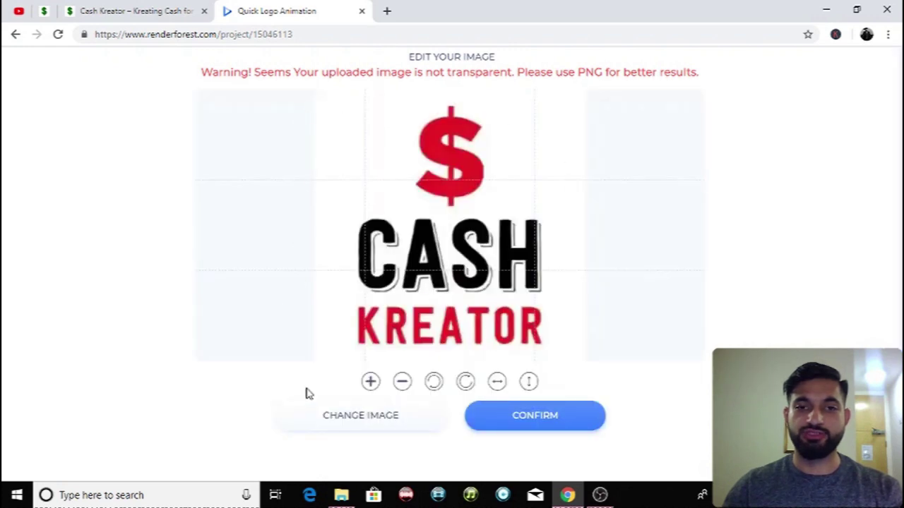
{"action": "mouse_move", "coordinate": [446, 264]}
{"action": "left_mouse_down"}
{"action": "mouse_move", "coordinate": [442, 277]}
{"action": "mouse_move", "coordinate": [448, 264]}
{"action": "left_mouse_up"}
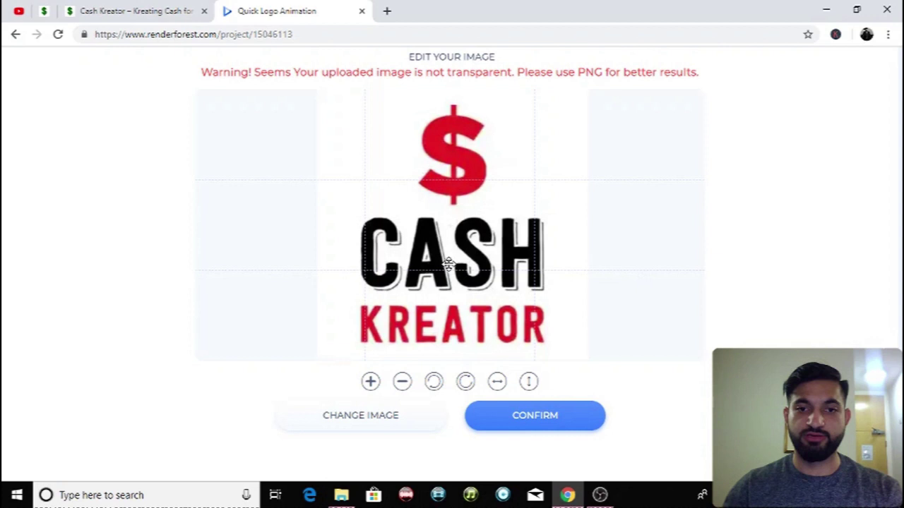
{"action": "left_click", "coordinate": [541, 420]}
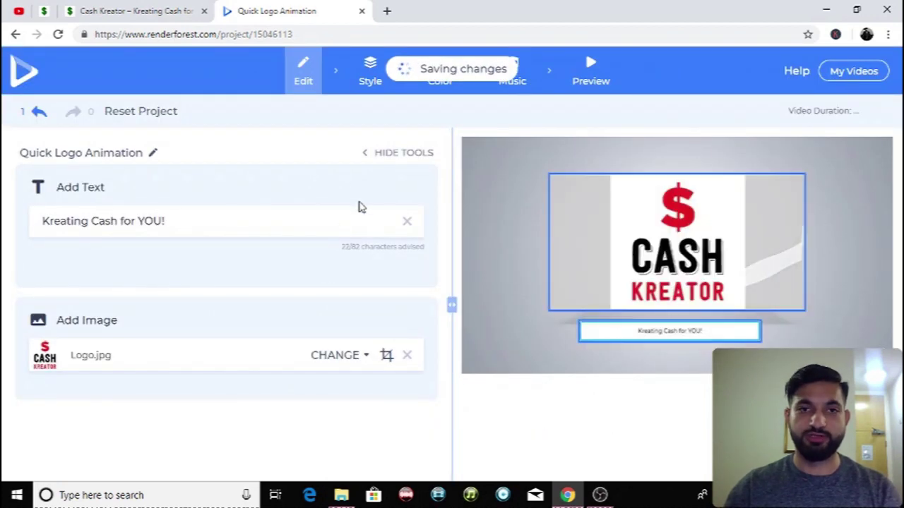
On the Style step, preview the second and third looks, then reselect the first look.
{"action": "left_click", "coordinate": [374, 78]}
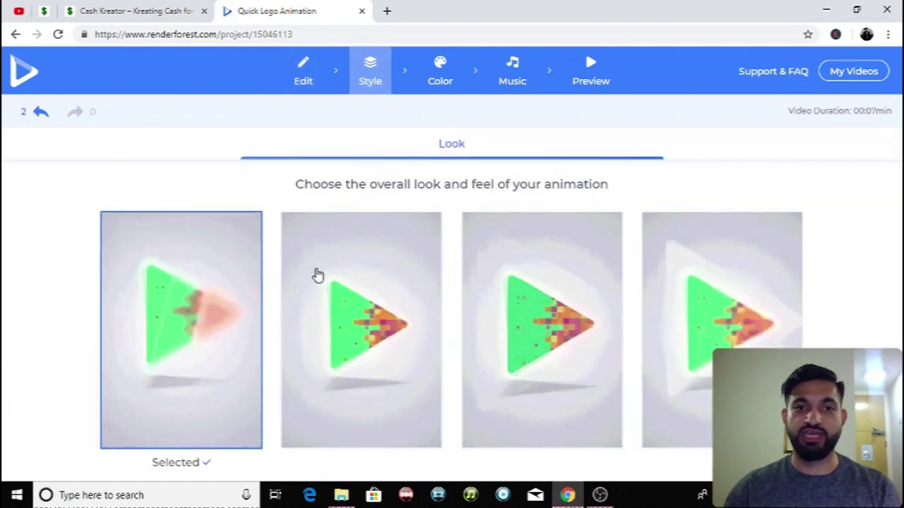
{"action": "left_click", "coordinate": [355, 314]}
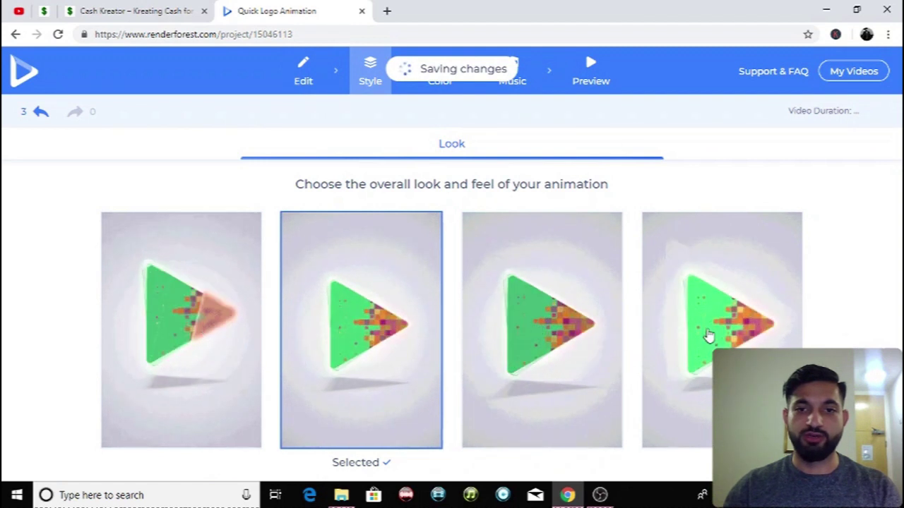
{"action": "left_click", "coordinate": [542, 328]}
{"action": "left_click", "coordinate": [204, 319]}
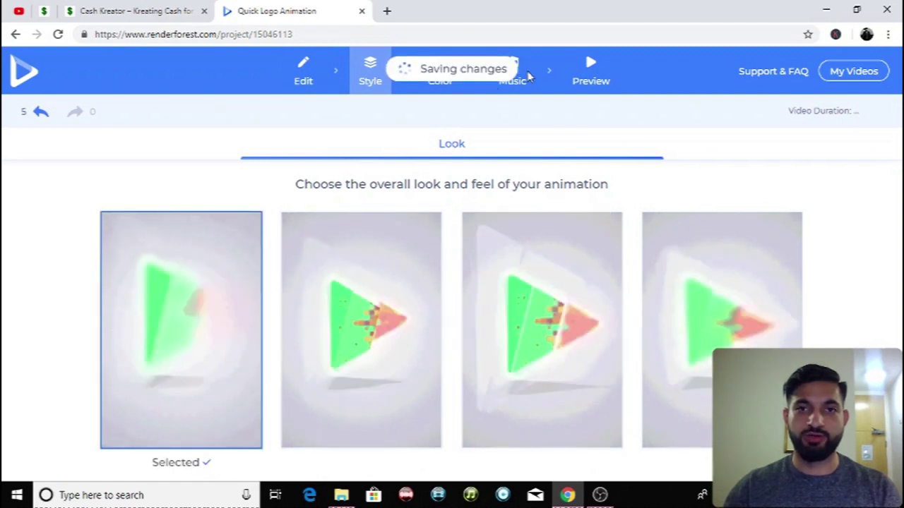
{"action": "left_click", "coordinate": [434, 79]}
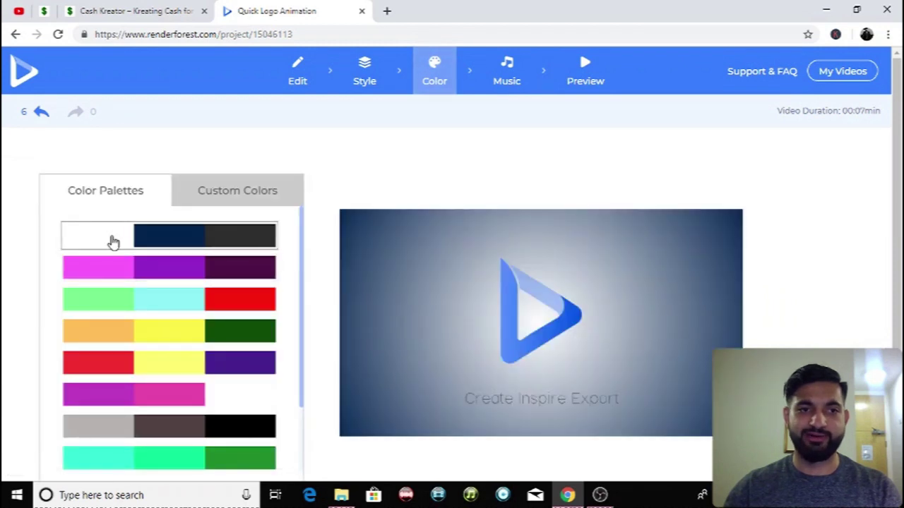
Try the pink/purple, orange/yellow/green and grey/brown/black palettes, then return to white/navy/black.
{"action": "left_click", "coordinate": [95, 400]}
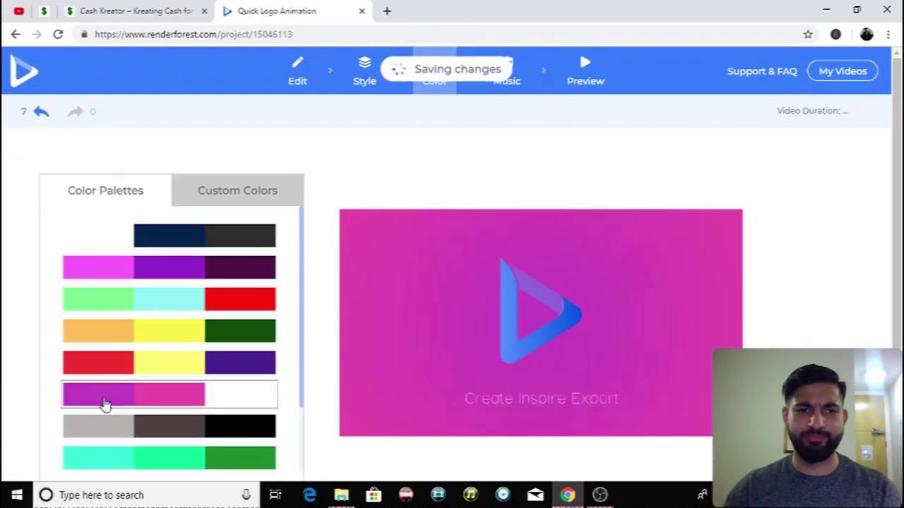
{"action": "left_click", "coordinate": [115, 337]}
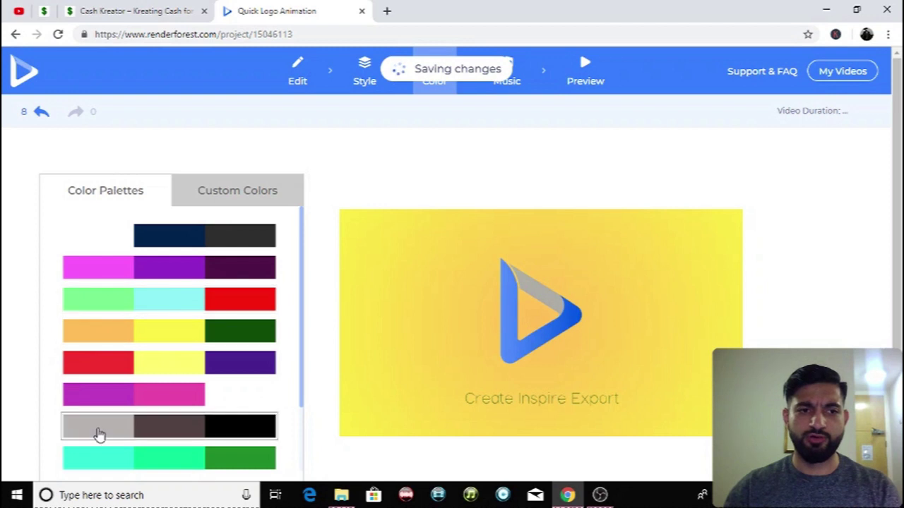
{"action": "left_click", "coordinate": [99, 432]}
{"action": "scroll", "coordinate": [101, 413], "scroll_direction": "down", "scroll_amount": 1}
{"action": "scroll", "coordinate": [103, 404], "scroll_direction": "up", "scroll_amount": 1}
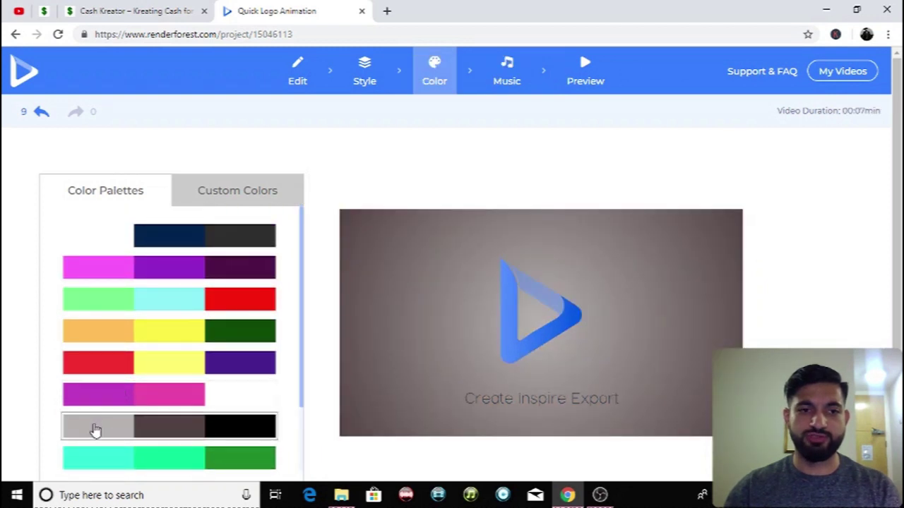
{"action": "left_click", "coordinate": [92, 238]}
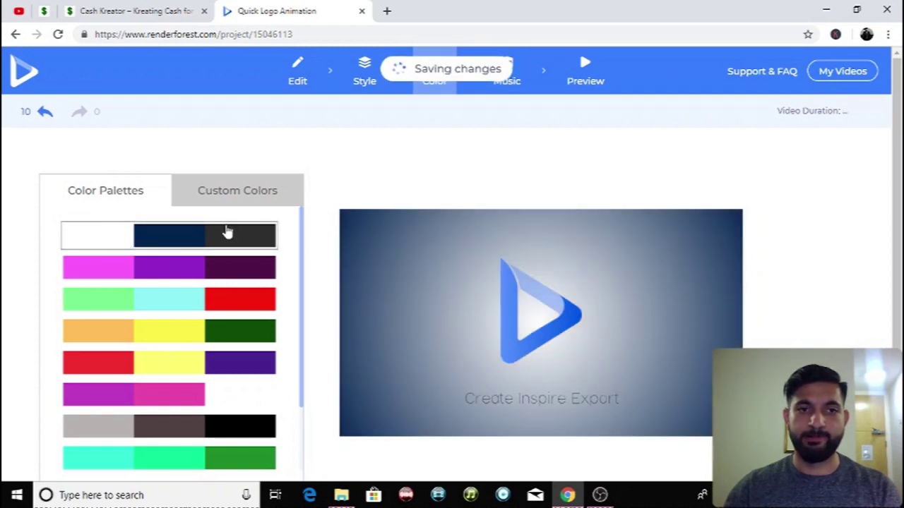
In Custom Colors, set the second background and the text colour to white (FFFFFF).
{"action": "left_click", "coordinate": [232, 192]}
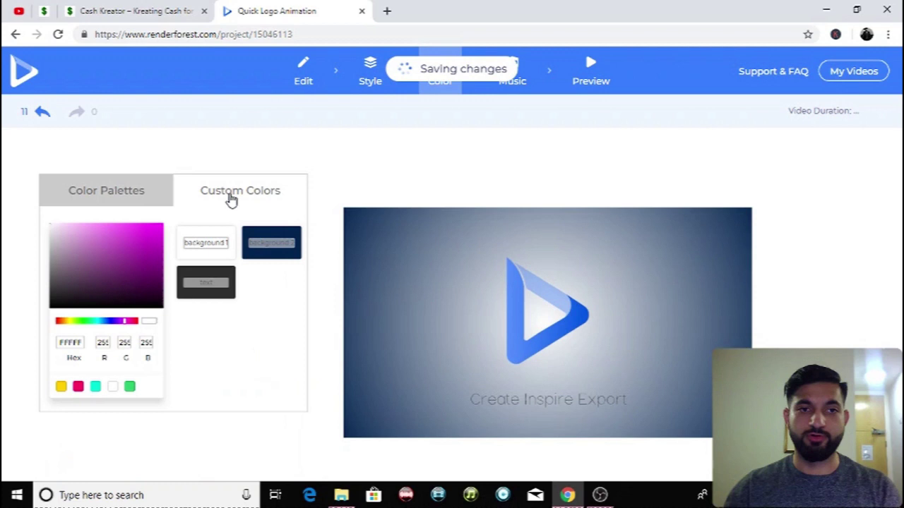
{"action": "left_click", "coordinate": [272, 262]}
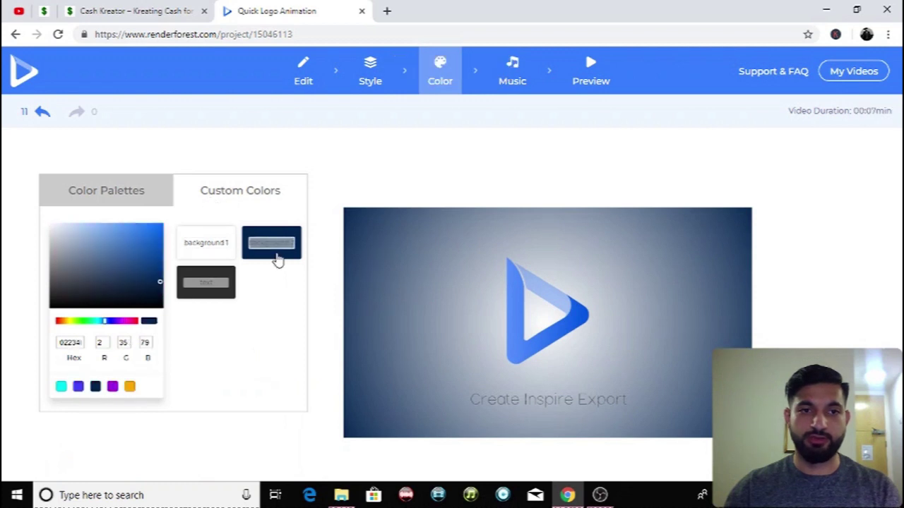
{"action": "left_click", "coordinate": [27, 210]}
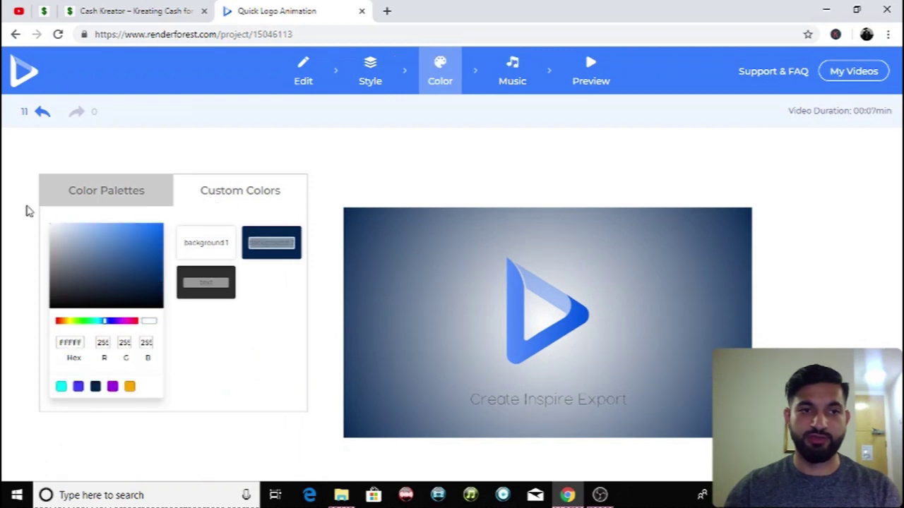
{"action": "left_click", "coordinate": [199, 289]}
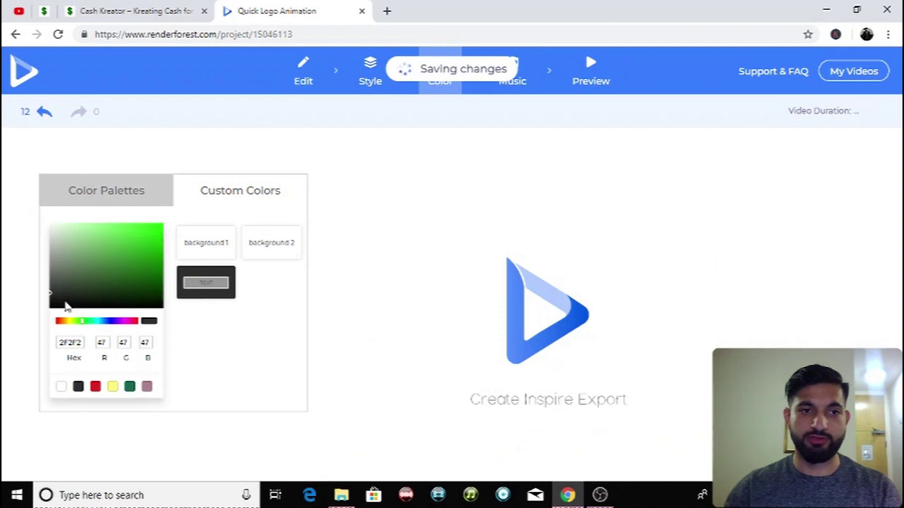
{"action": "left_click", "coordinate": [51, 225]}
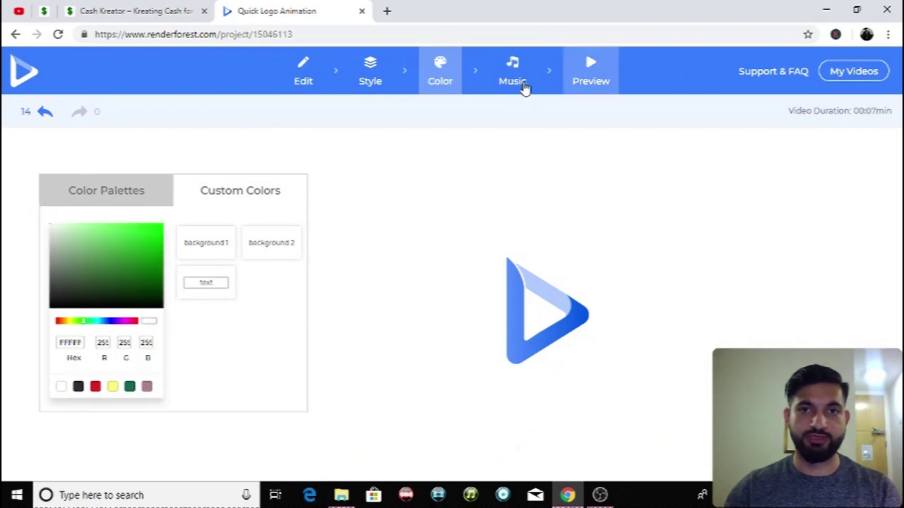
Keep the Ambient Logo music and render a free preview of the animation.
{"action": "left_click", "coordinate": [523, 81]}
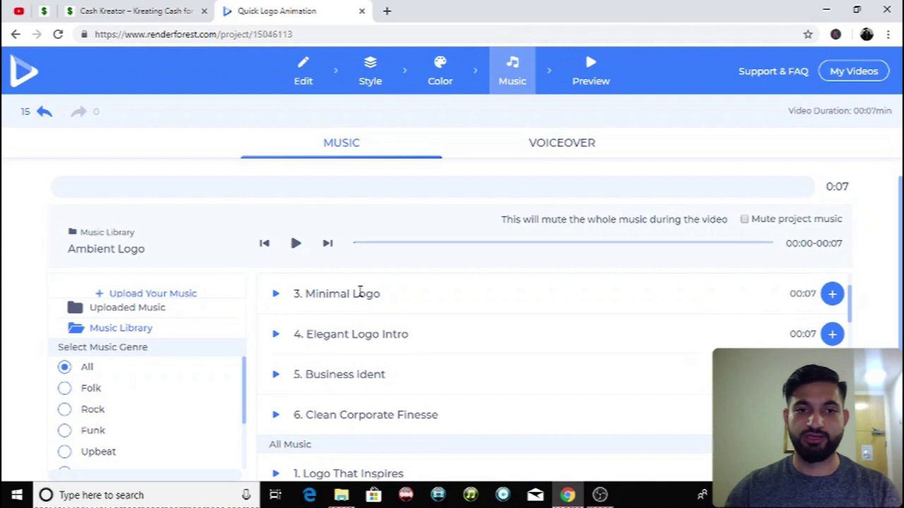
{"action": "left_click", "coordinate": [591, 83]}
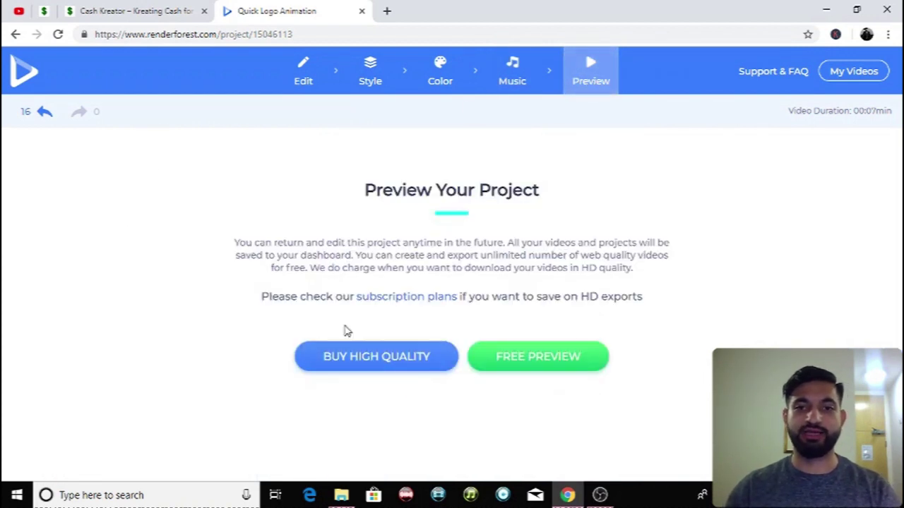
{"action": "left_click", "coordinate": [537, 361]}
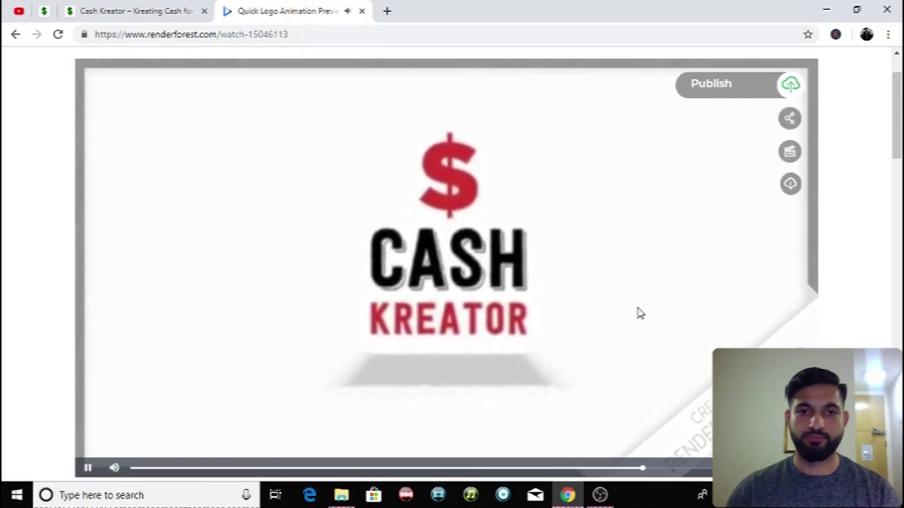
{"action": "left_click", "coordinate": [85, 468]}
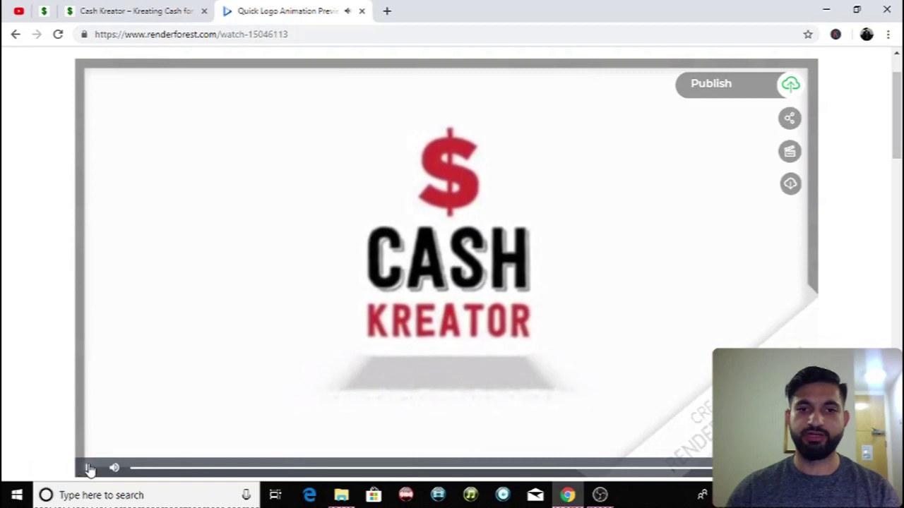
{"action": "left_click", "coordinate": [88, 469]}
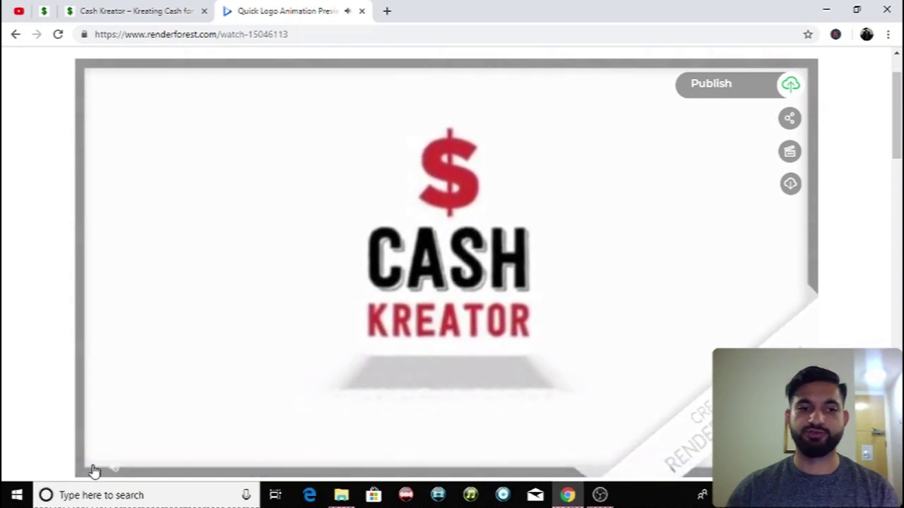
{"action": "left_click", "coordinate": [89, 470]}
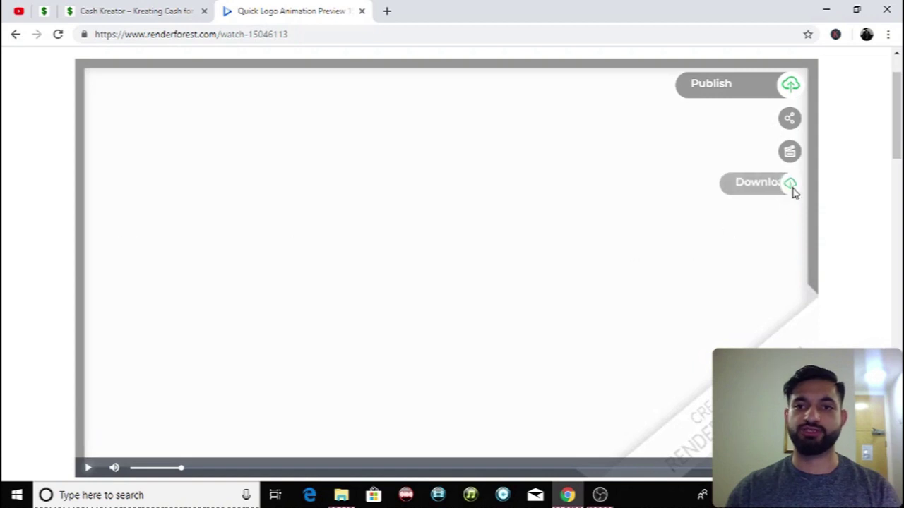
Download the free preview video as output_free (1).mp4.
{"action": "left_click", "coordinate": [747, 192]}
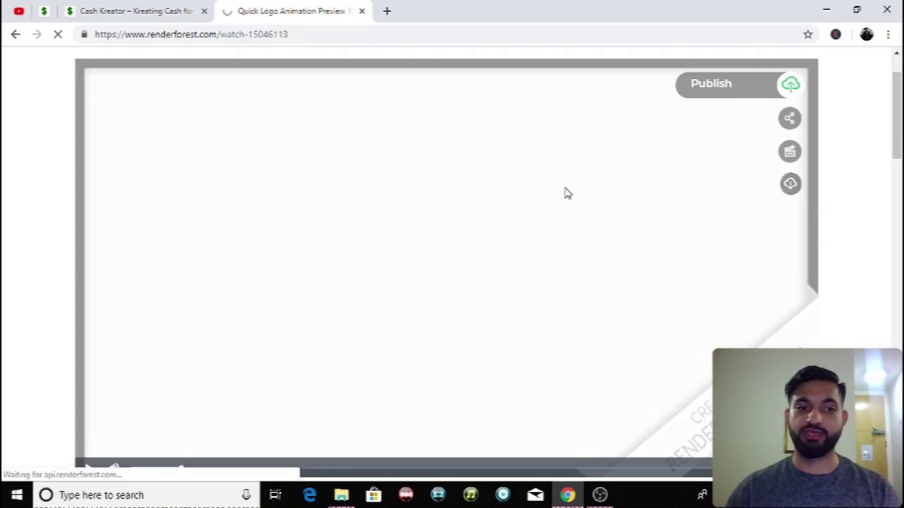